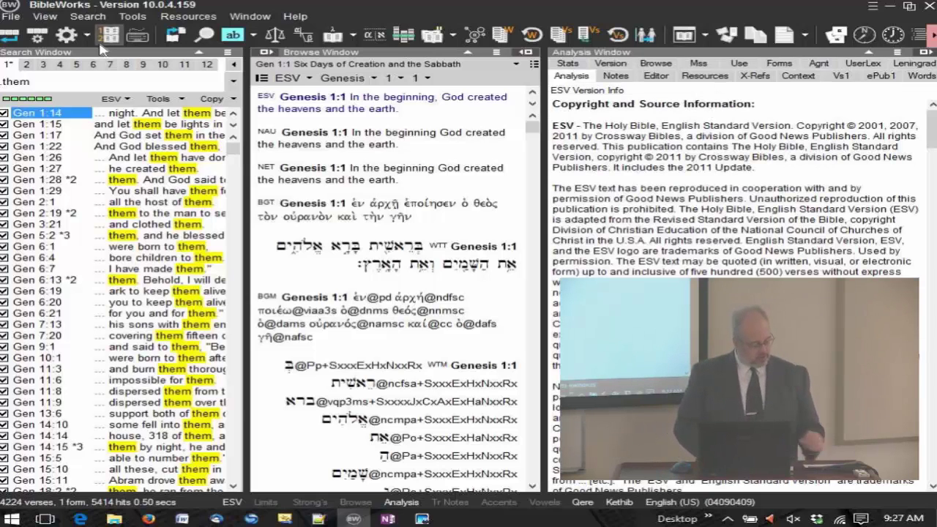
Try the BW Yellow, Slate Blue, Pale Blue, Purple, Black and Gray, and Blue and Yellow program color schemes, ending on BW default
{"action": "left_click", "coordinate": [46, 19]}
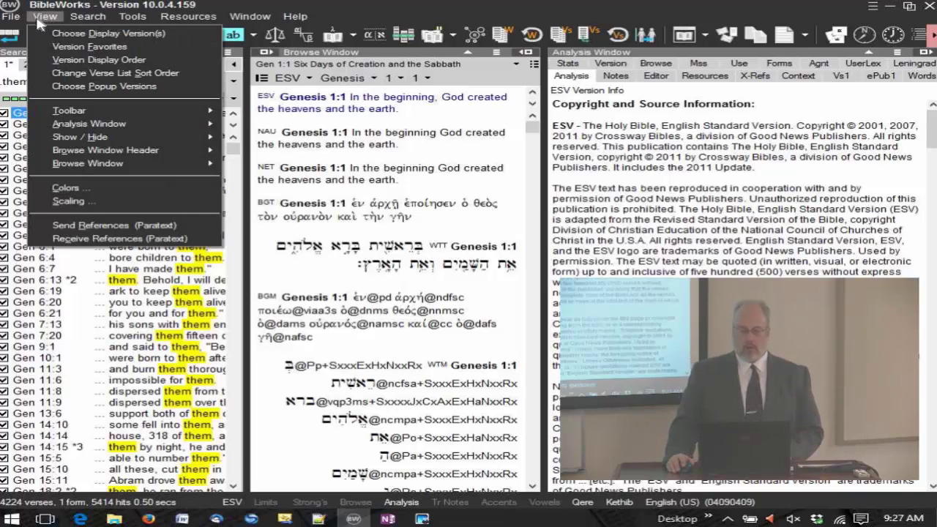
{"action": "left_click", "coordinate": [66, 188]}
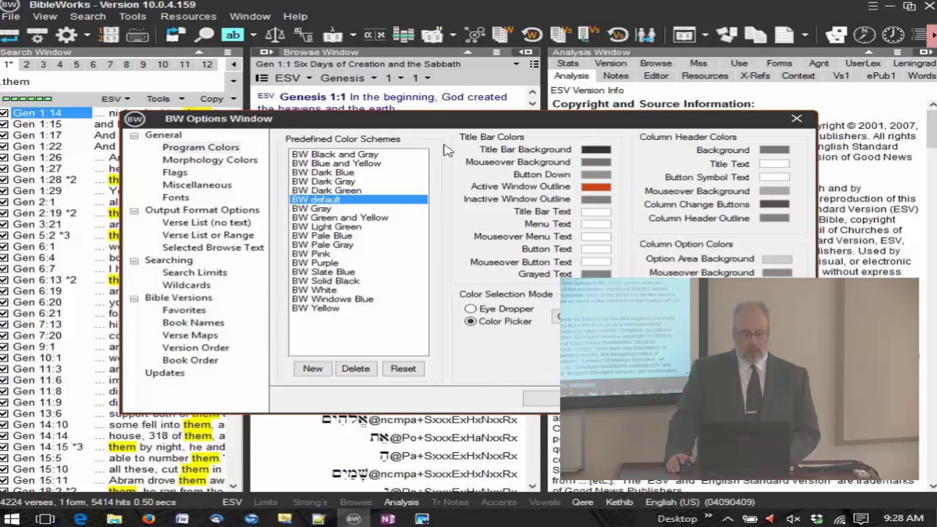
{"action": "left_click", "coordinate": [322, 310]}
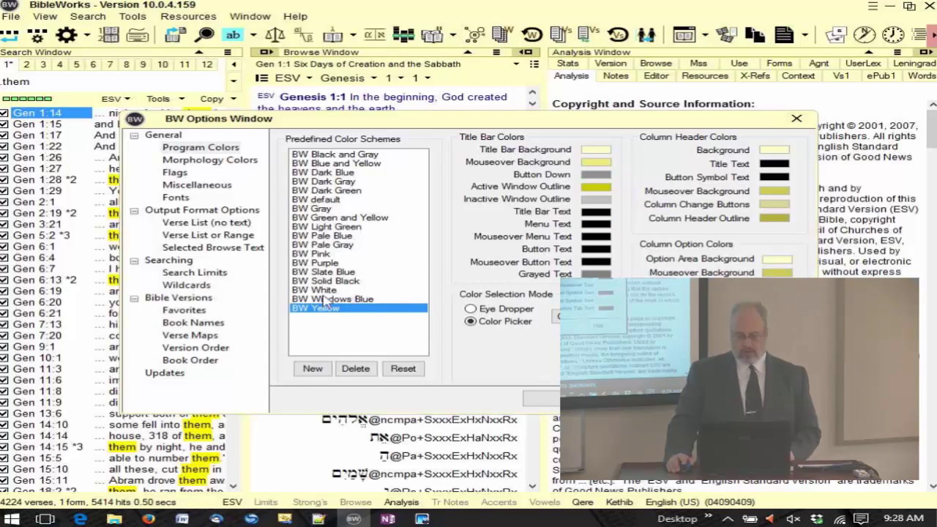
{"action": "left_click", "coordinate": [342, 274]}
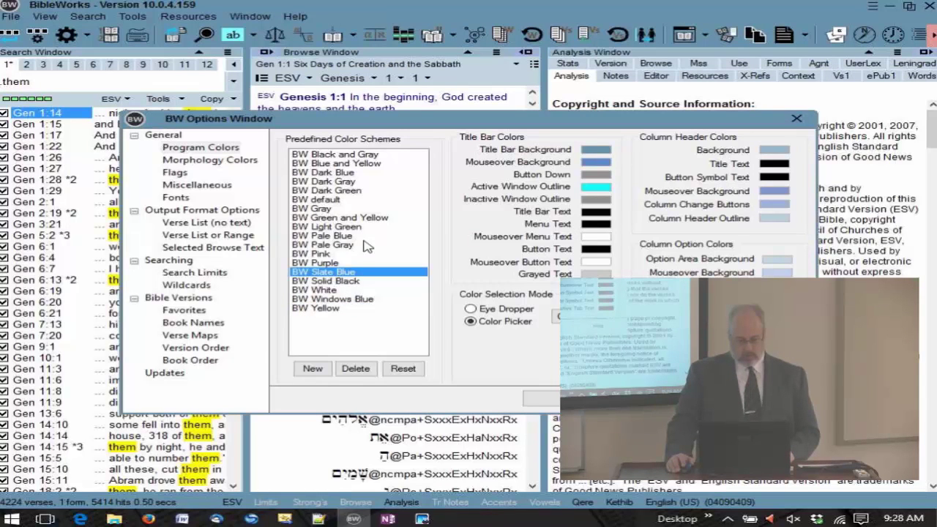
{"action": "left_click", "coordinate": [333, 236]}
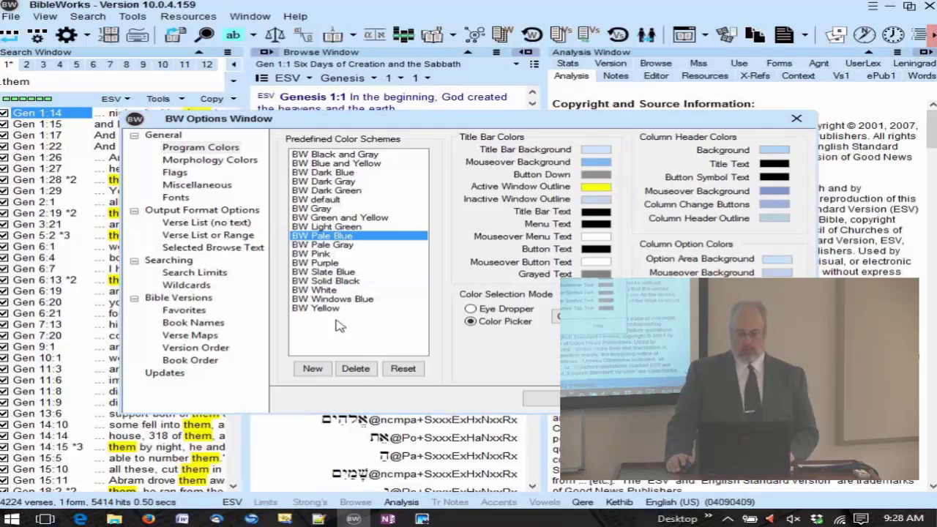
{"action": "left_click", "coordinate": [326, 264]}
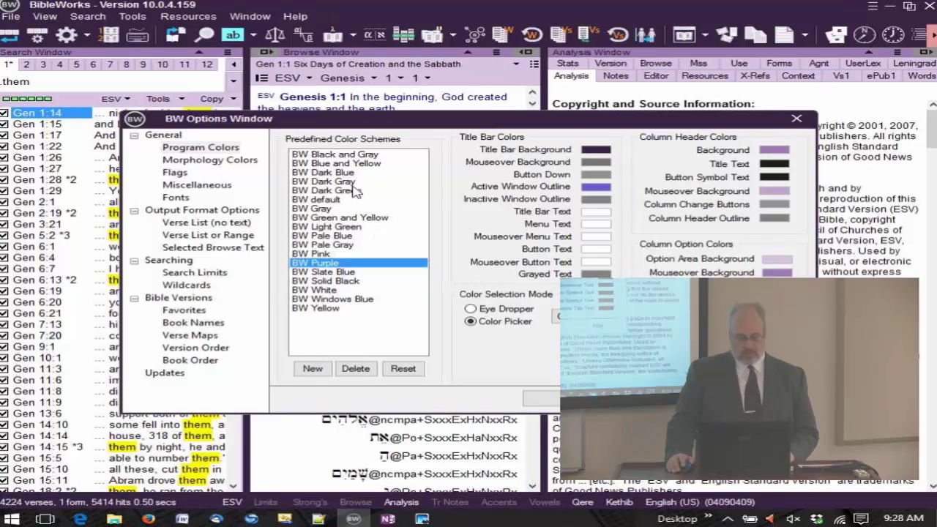
{"action": "left_click", "coordinate": [339, 157]}
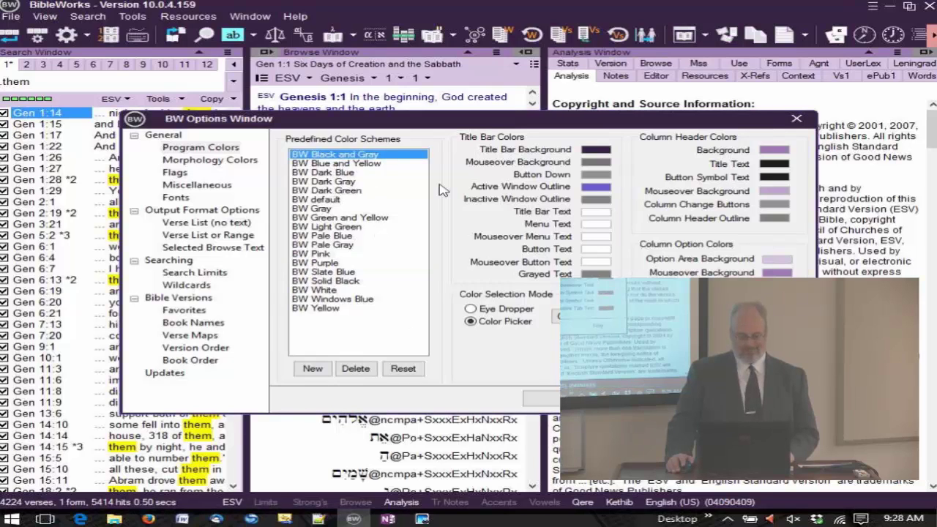
{"action": "left_click", "coordinate": [341, 162]}
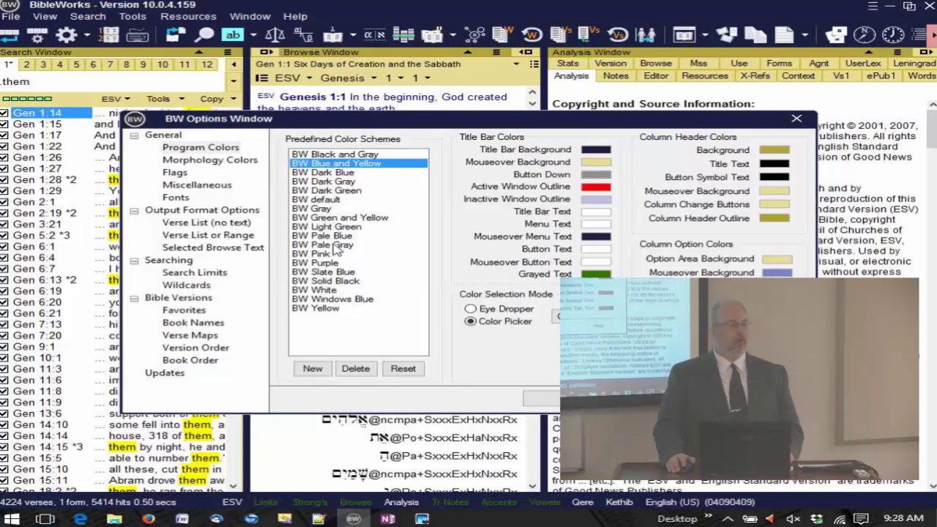
{"action": "left_click", "coordinate": [325, 200]}
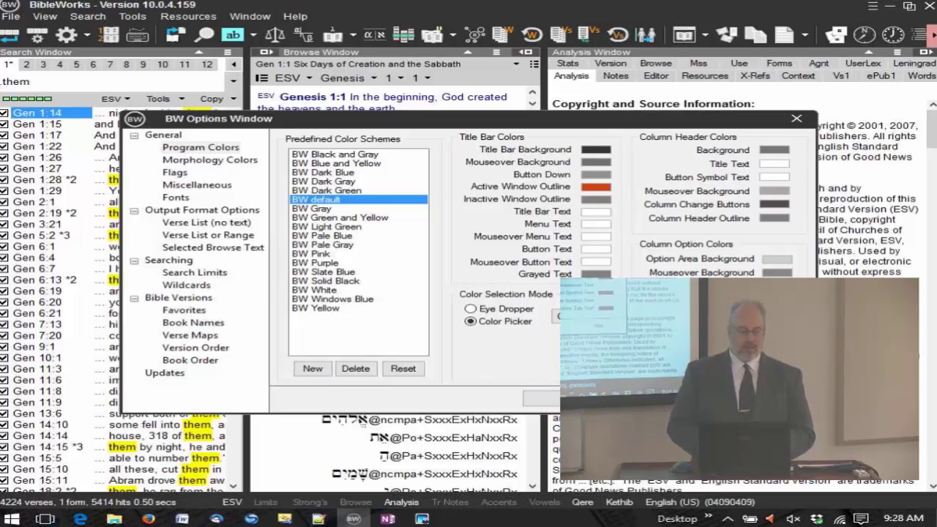
{"action": "key", "text": "Return"}
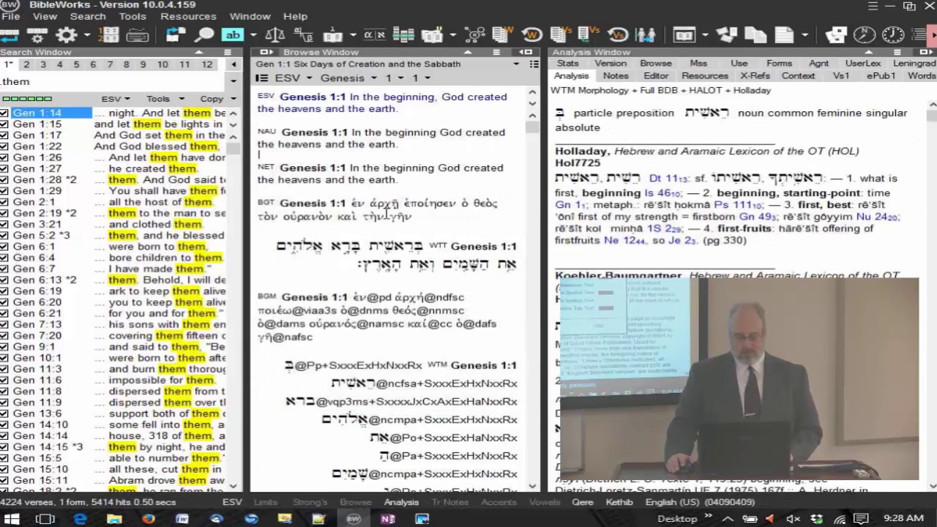
Set the program's global scale factor to 125 percent
{"action": "left_click", "coordinate": [44, 16]}
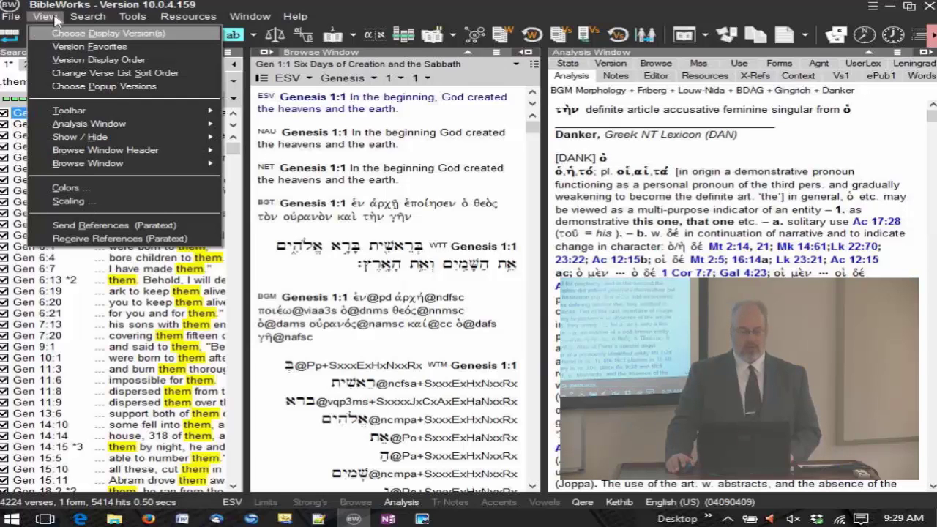
{"action": "left_click", "coordinate": [68, 204]}
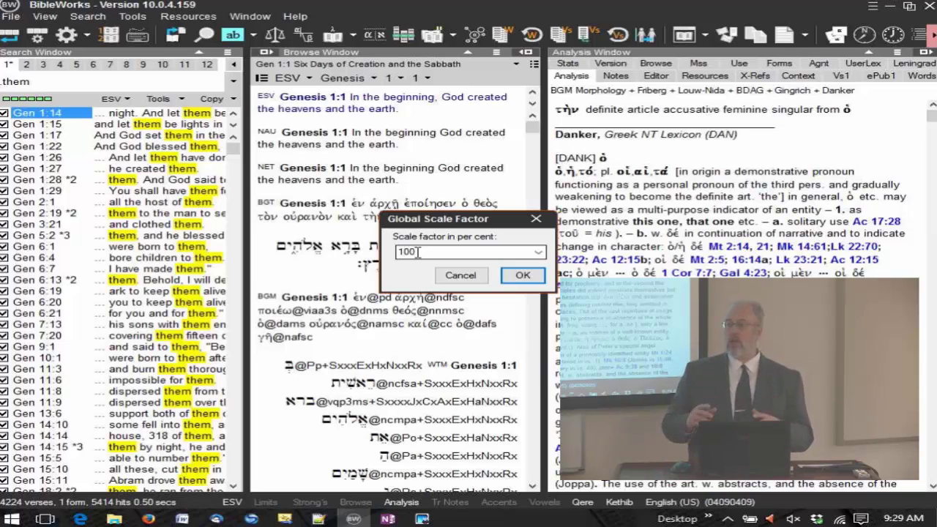
{"action": "left_click", "coordinate": [539, 253]}
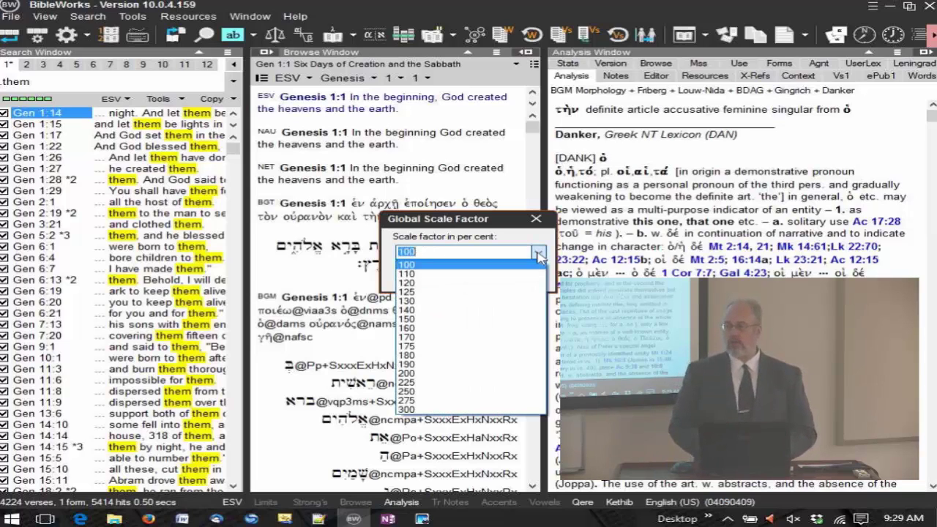
{"action": "left_click", "coordinate": [409, 291]}
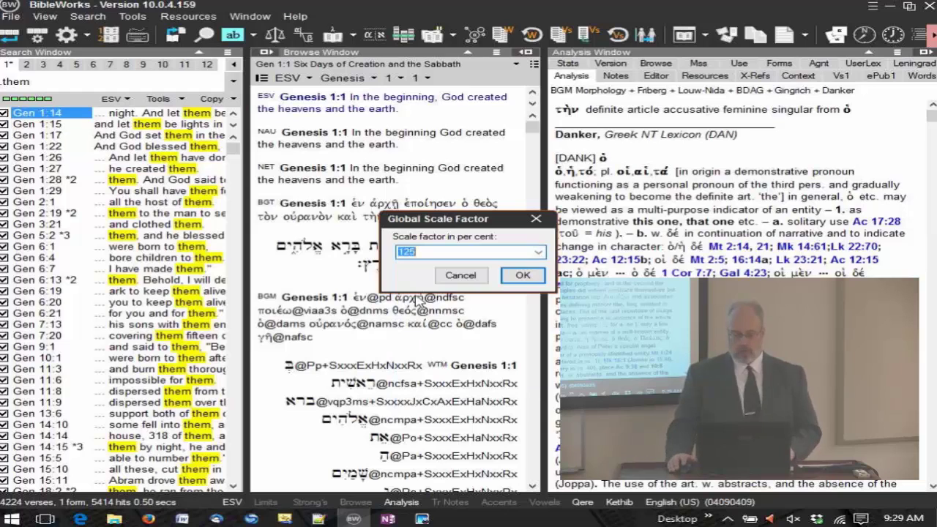
{"action": "left_click", "coordinate": [522, 277]}
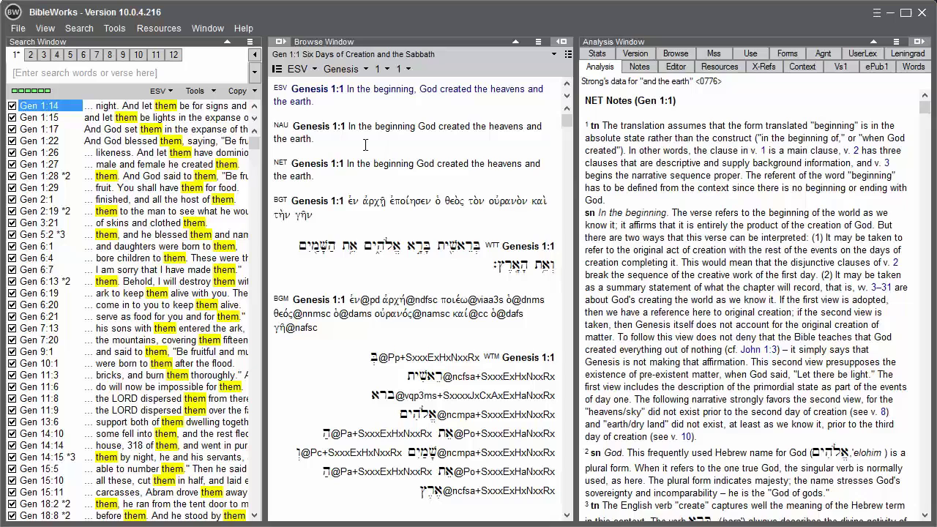
Remove the NAU version from the list of displayed versions for Genesis 1:1
{"action": "mouse_move", "coordinate": [273, 126]}
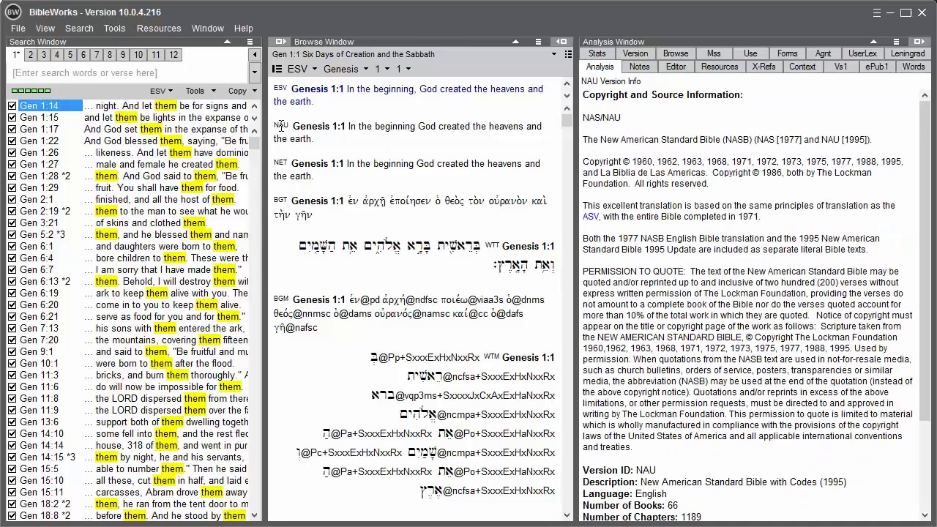
{"action": "right_click", "coordinate": [281, 126]}
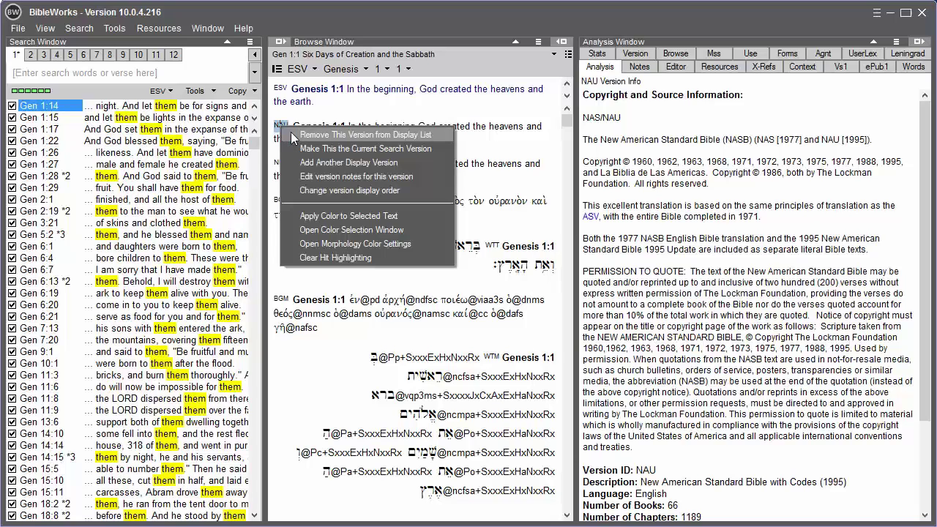
{"action": "left_click", "coordinate": [292, 136]}
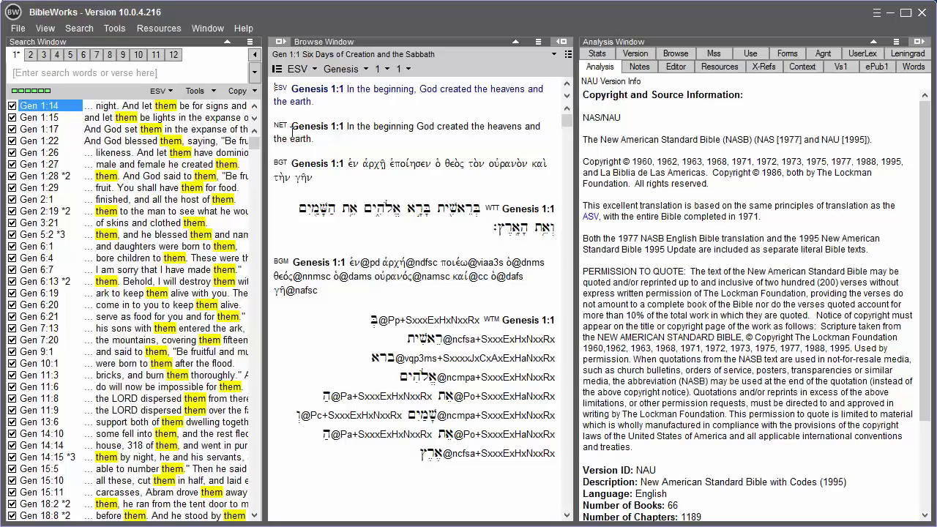
Add the English version NAU New American Standard Bible with Codes (1995) to the browse display as the search version
{"action": "left_click", "coordinate": [298, 71]}
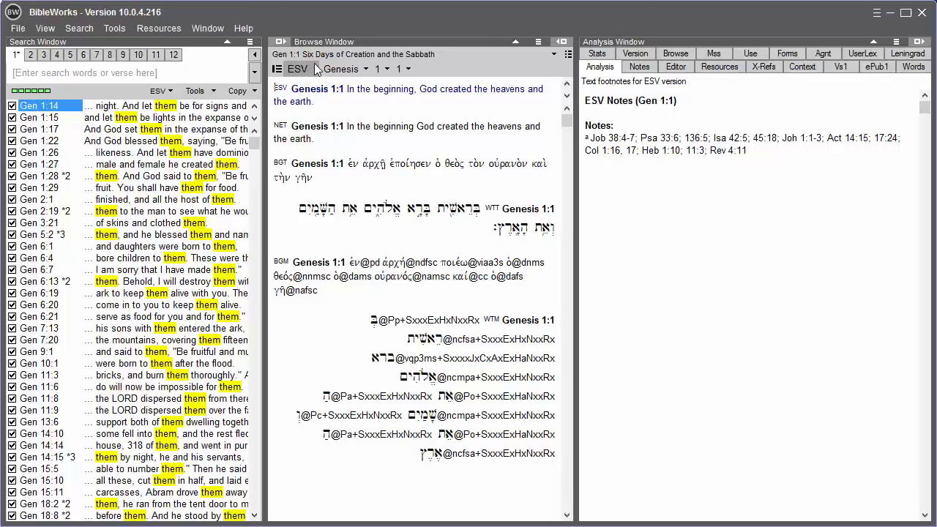
{"action": "left_click", "coordinate": [316, 68]}
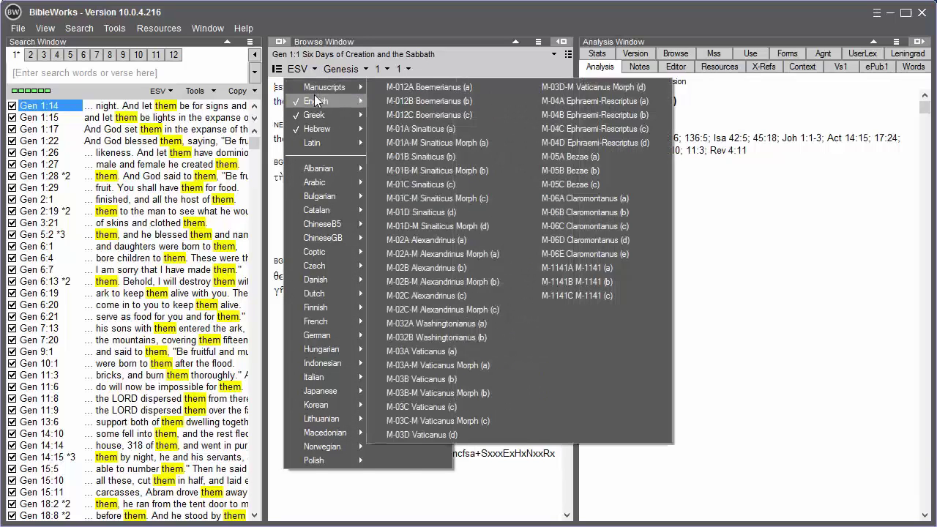
{"action": "mouse_move", "coordinate": [315, 100]}
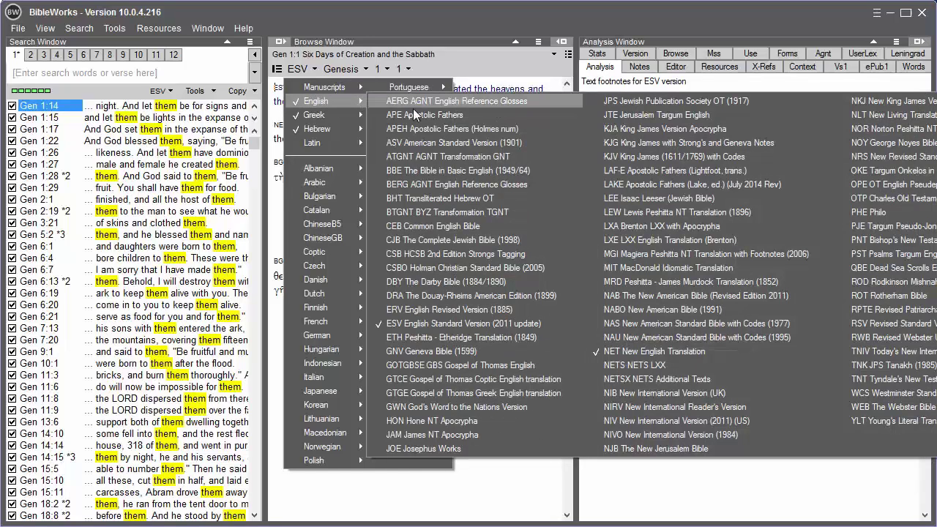
{"action": "left_click", "coordinate": [687, 340]}
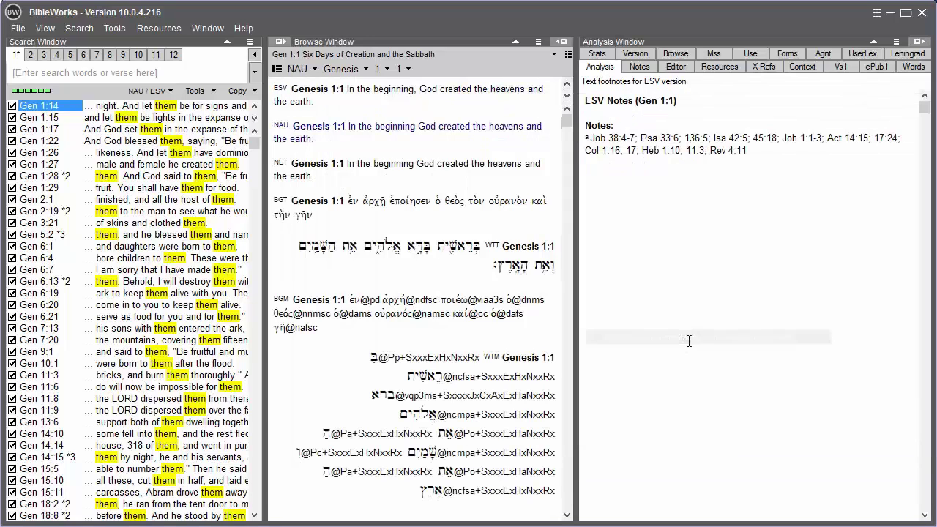
{"action": "left_click", "coordinate": [357, 126]}
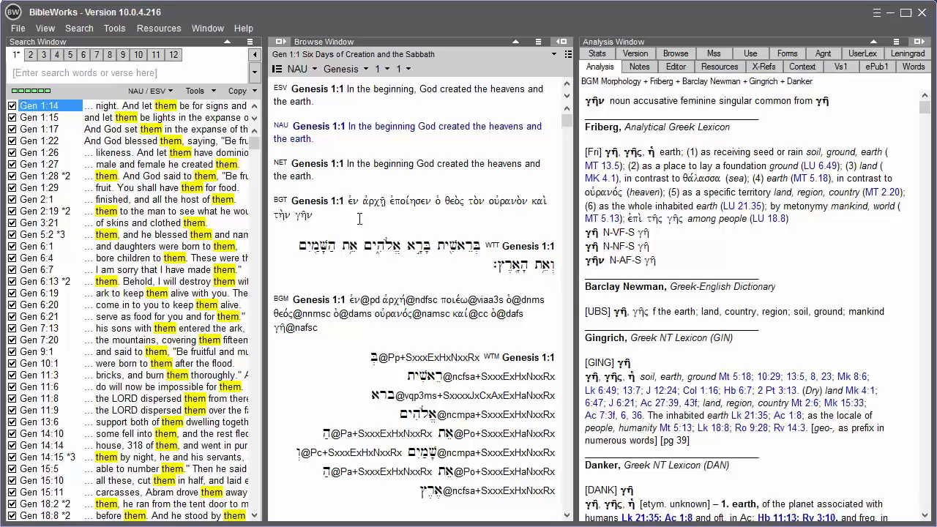
Go to Psalm chapter 2, verse 3 in the browse view
{"action": "left_click", "coordinate": [364, 70]}
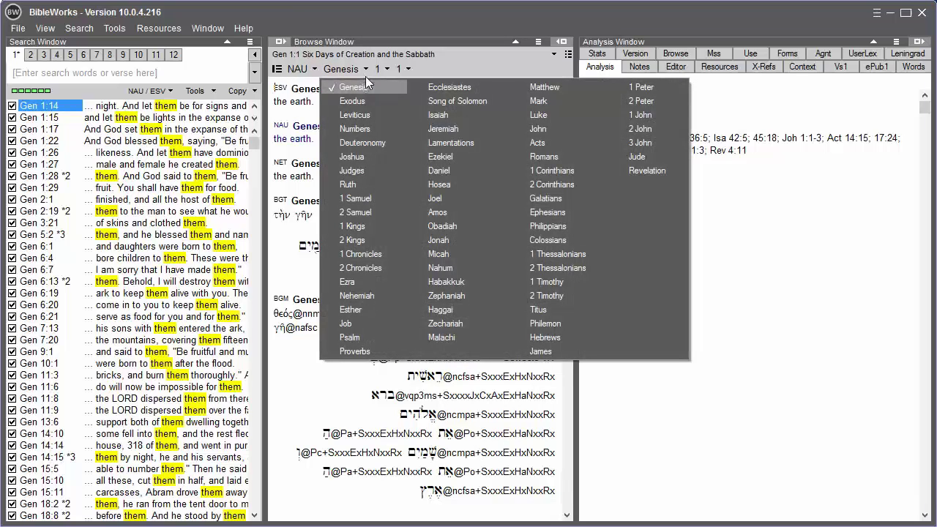
{"action": "left_click", "coordinate": [374, 338]}
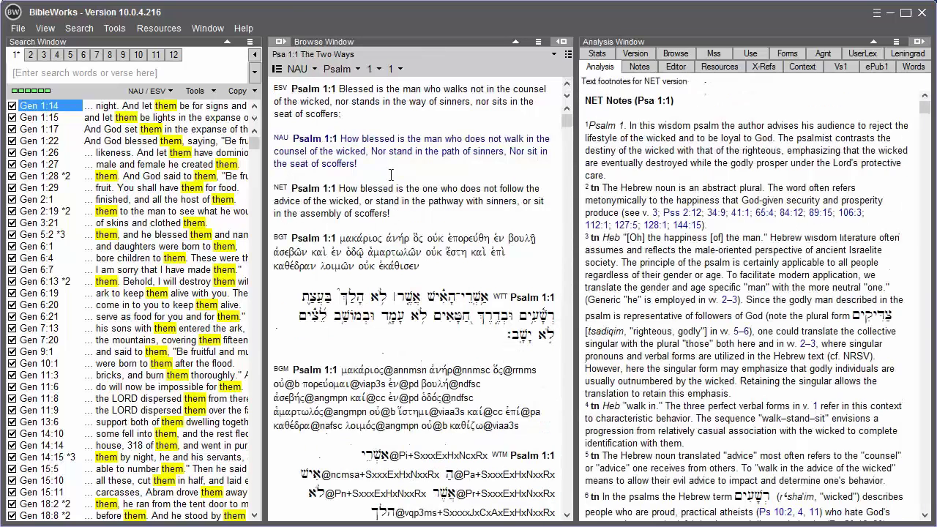
{"action": "left_click", "coordinate": [372, 69]}
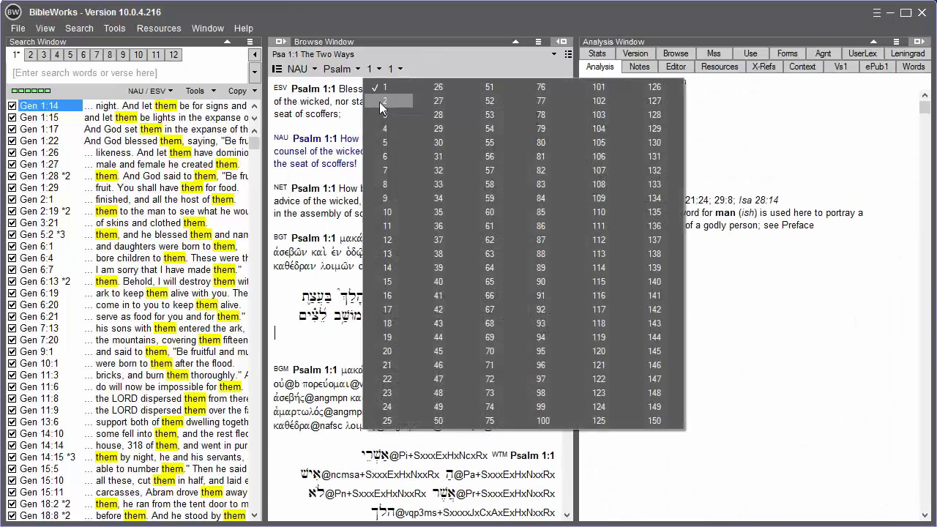
{"action": "left_click", "coordinate": [382, 103]}
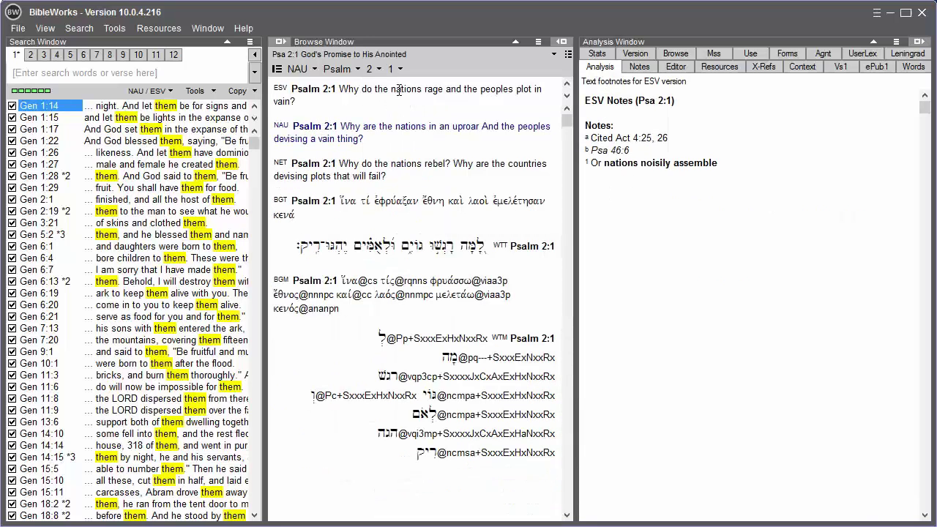
{"action": "left_click", "coordinate": [399, 68]}
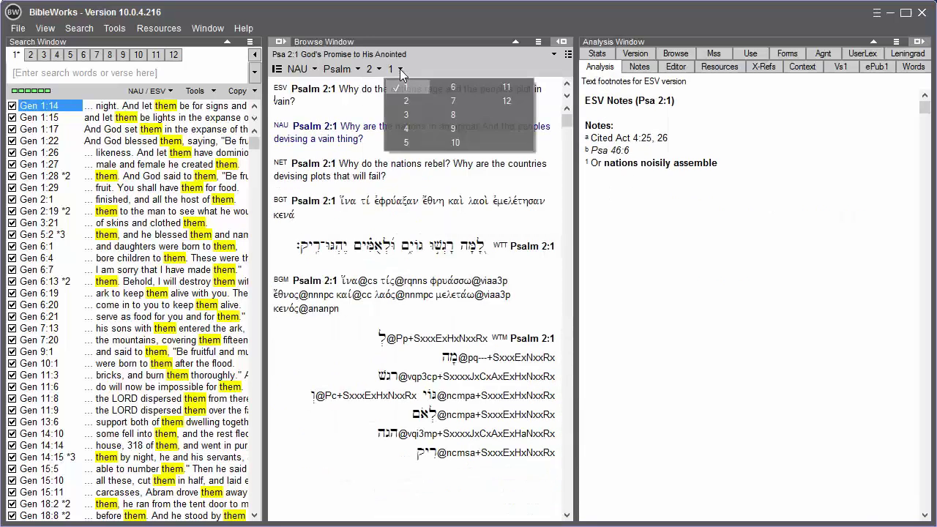
{"action": "left_click", "coordinate": [405, 110]}
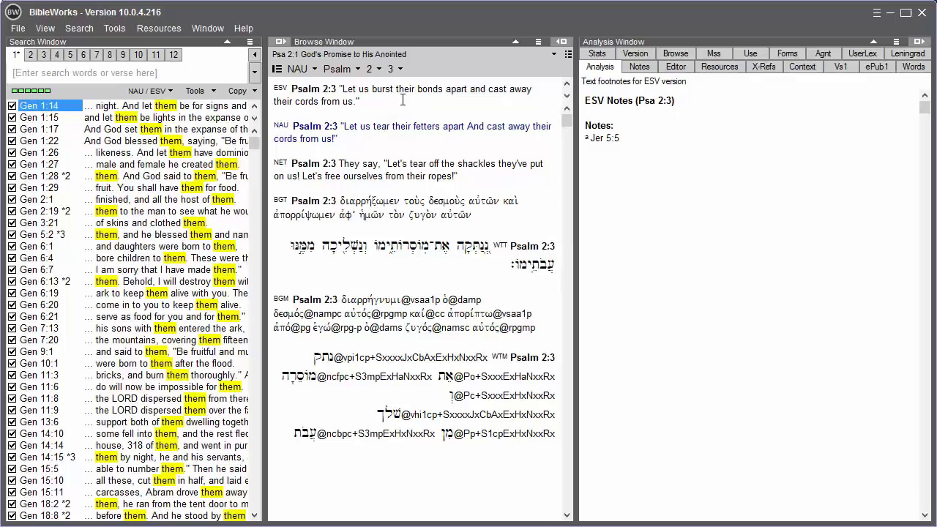
{"action": "left_click", "coordinate": [400, 70]}
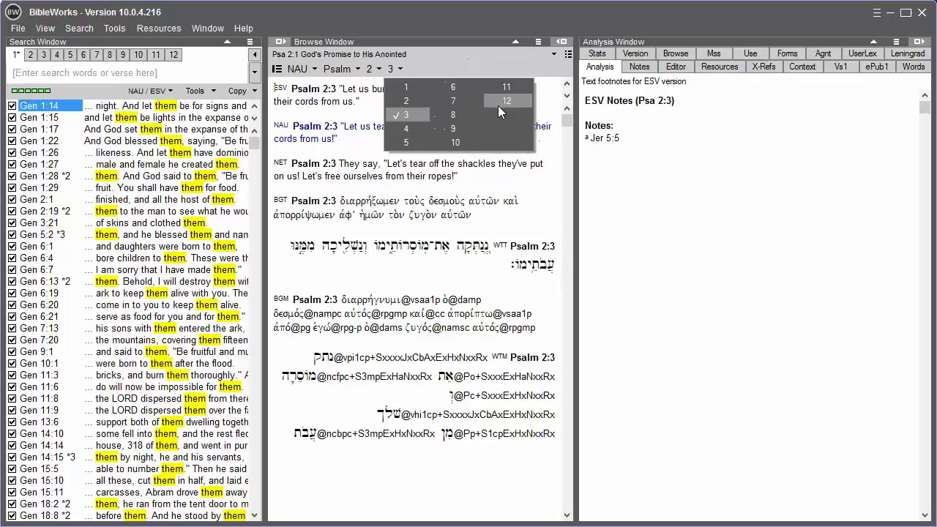
{"action": "left_click", "coordinate": [550, 152]}
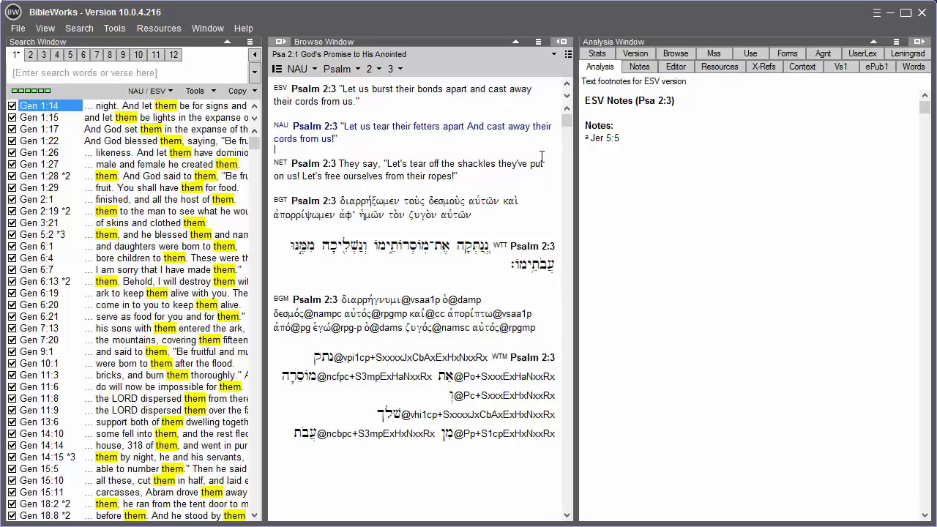
Make the ESV the current search version in place of NAU
{"action": "left_click", "coordinate": [293, 73]}
{"action": "mouse_move", "coordinate": [353, 216]}
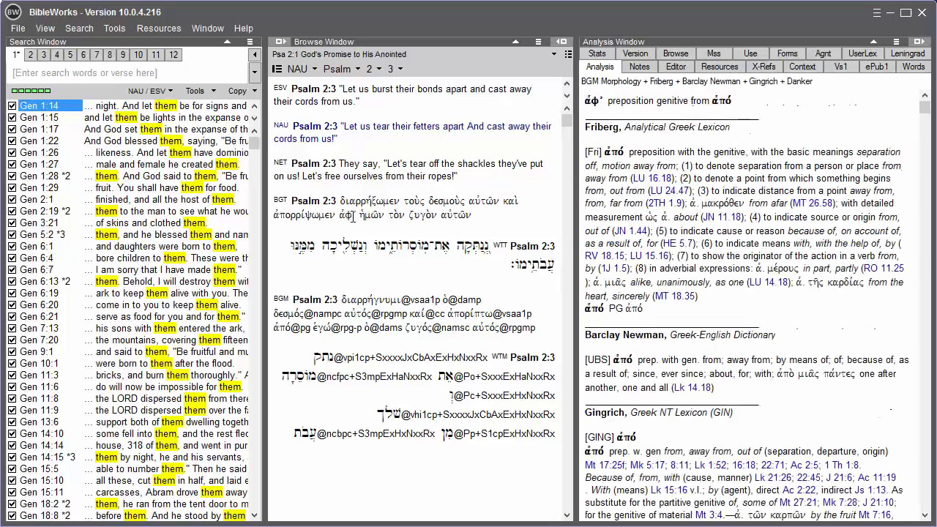
{"action": "mouse_move", "coordinate": [354, 281]}
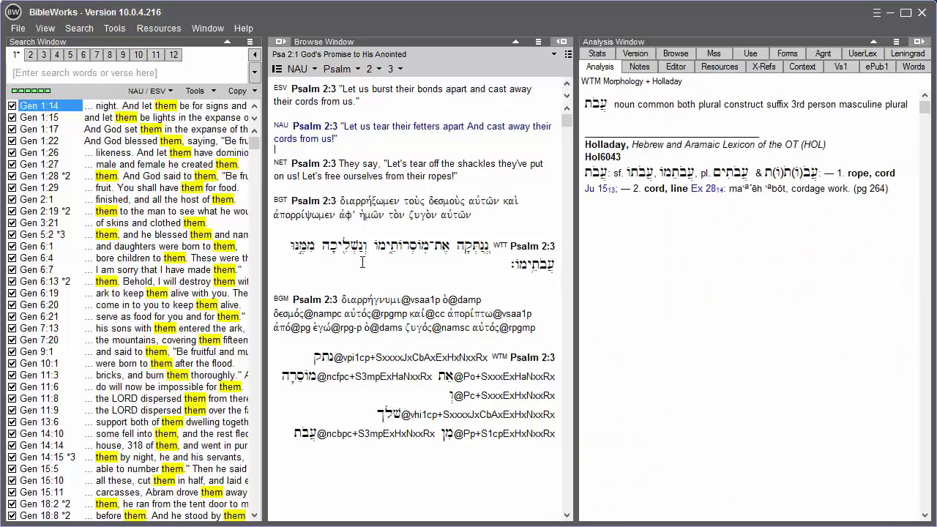
{"action": "mouse_move", "coordinate": [394, 143]}
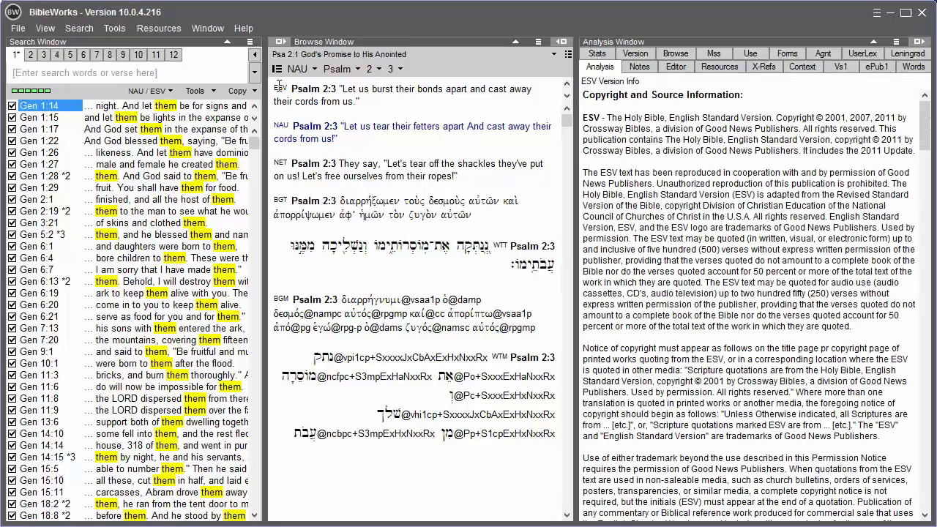
{"action": "left_click", "coordinate": [279, 85]}
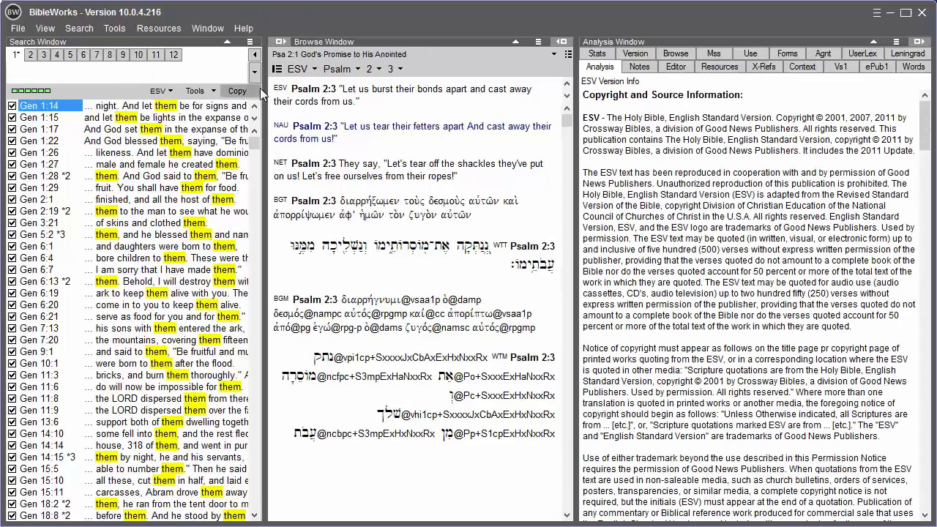
Switch the browse view to continuous ESV text, view the notes for Psalm 2:9, and restore the multiple-version view of Psalm 2:3
{"action": "left_click", "coordinate": [160, 100]}
{"action": "left_click", "coordinate": [296, 77]}
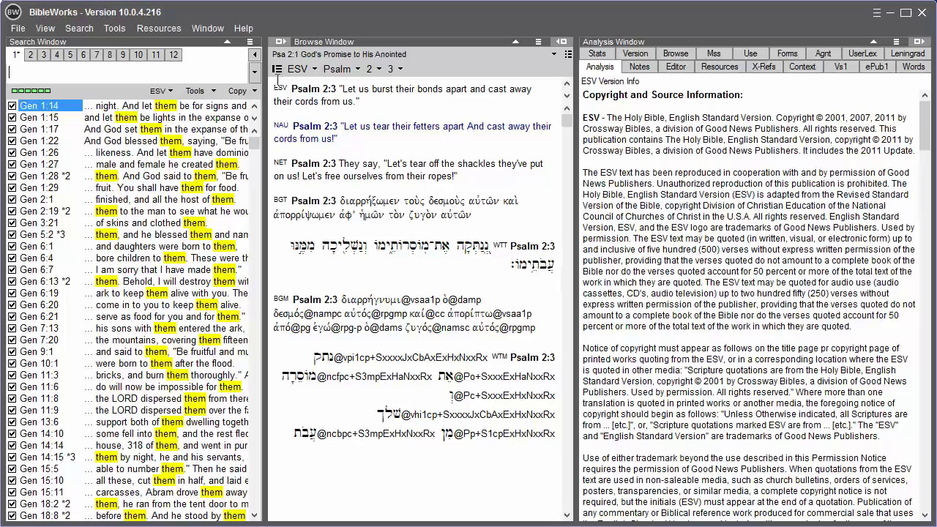
{"action": "left_click", "coordinate": [278, 70]}
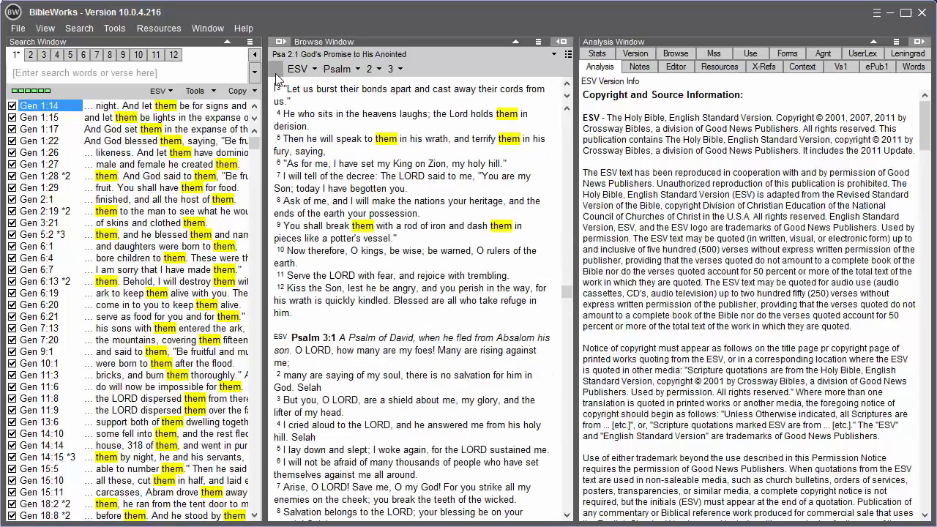
{"action": "mouse_move", "coordinate": [304, 232]}
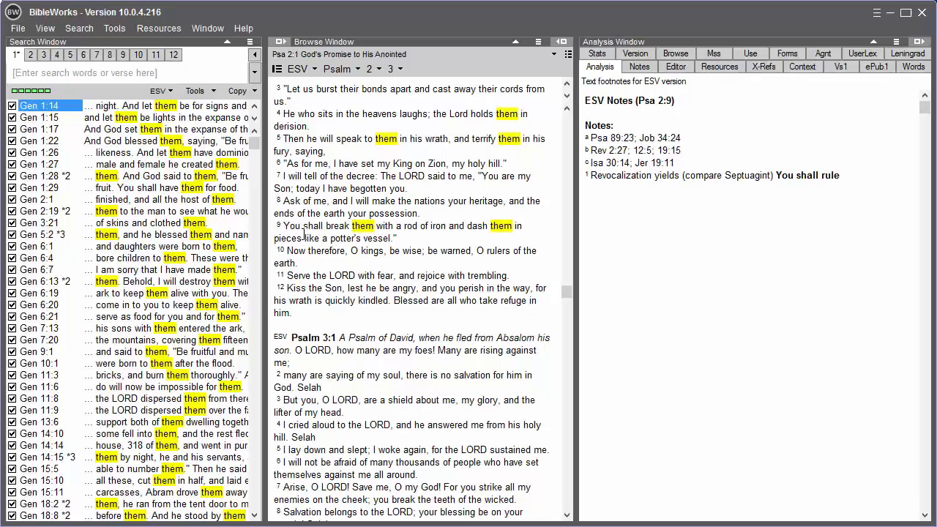
{"action": "left_click", "coordinate": [276, 68]}
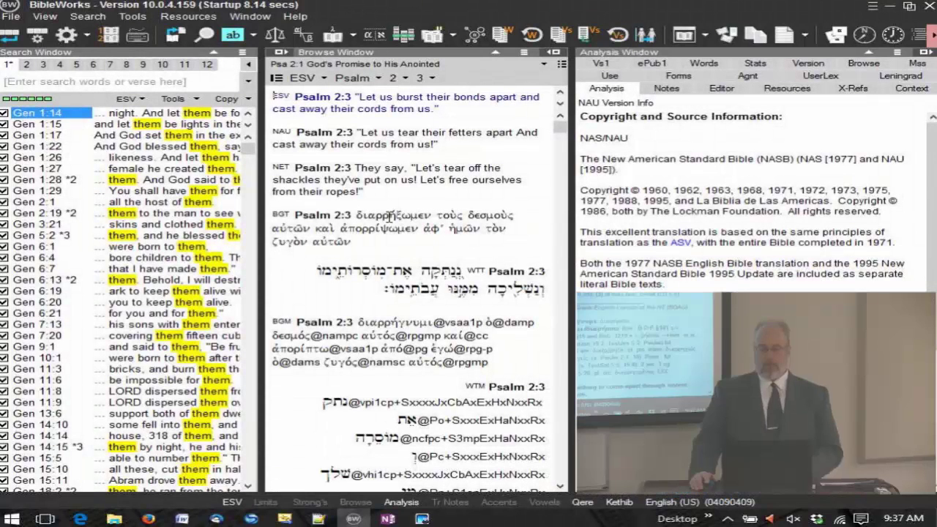
Examine the parsing and lexicon entries for διαρρήξωμεν in the BGT text of Psalm 2:3
{"action": "mouse_move", "coordinate": [390, 217]}
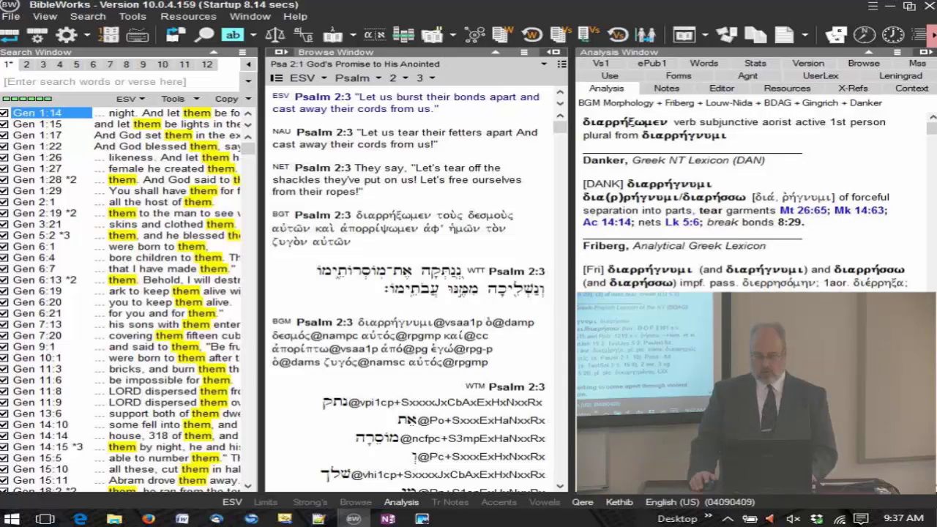
{"action": "scroll", "coordinate": [754, 293], "scroll_direction": "down", "scroll_amount": 8}
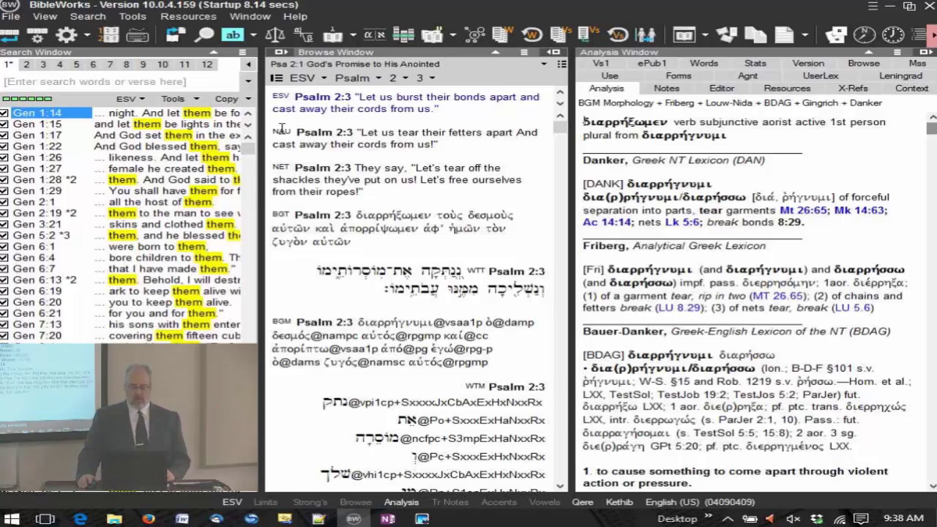
{"action": "mouse_move", "coordinate": [281, 129]}
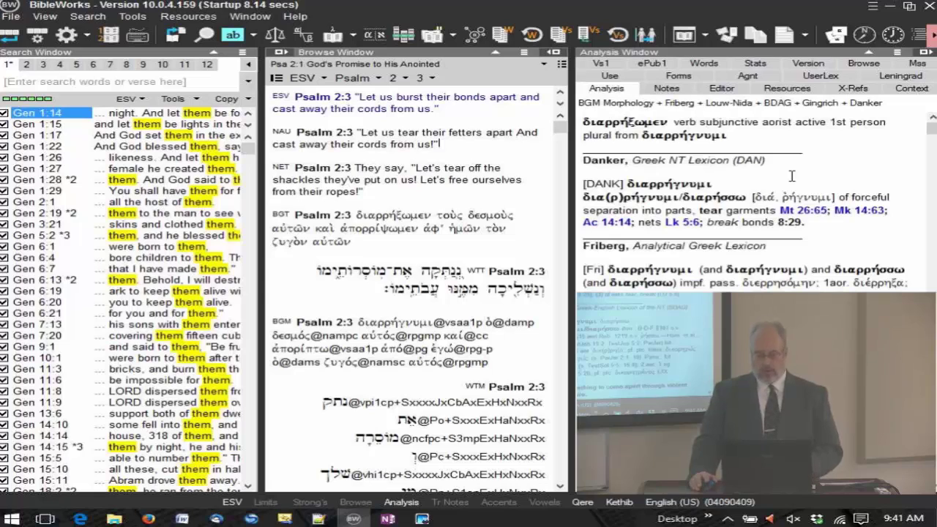
Try the Thayer Lexicon as the first default Greek lexicon for the analysis display, and disable it again
{"action": "right_click", "coordinate": [781, 288]}
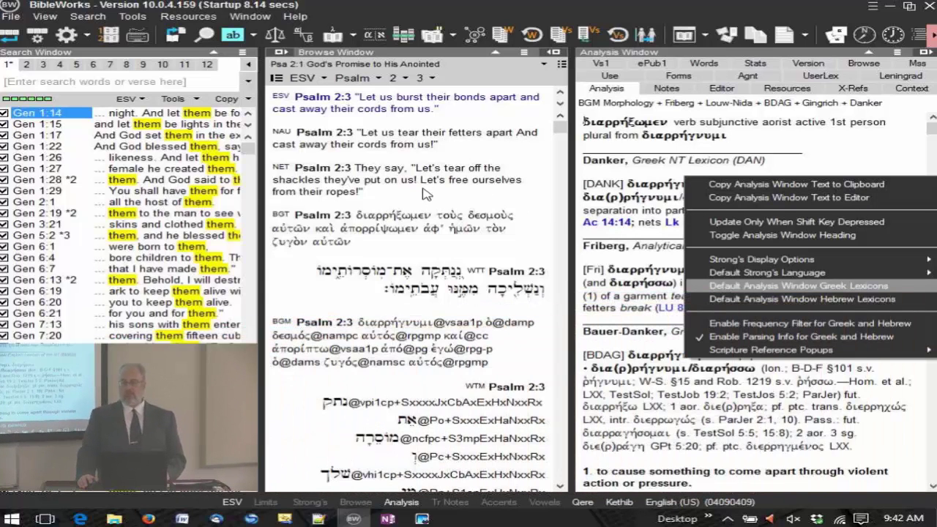
{"action": "key", "text": "Return"}
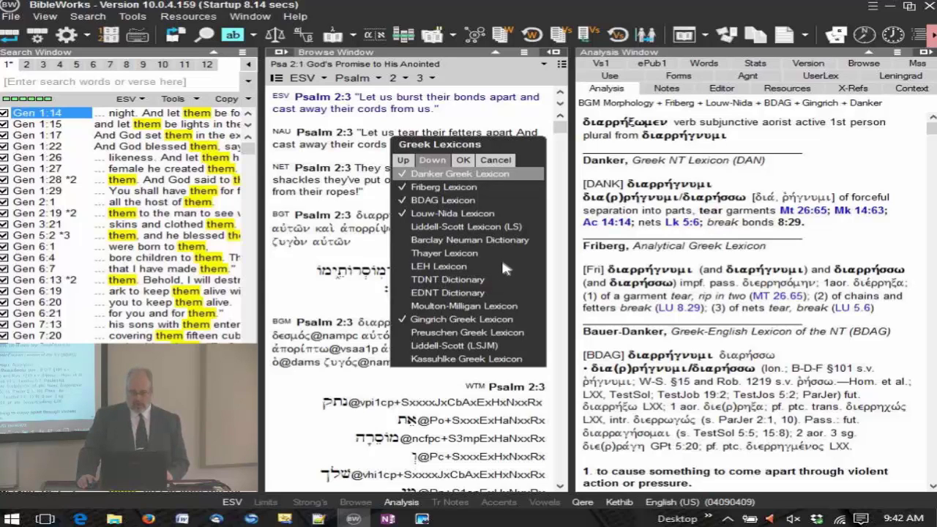
{"action": "left_click", "coordinate": [448, 253]}
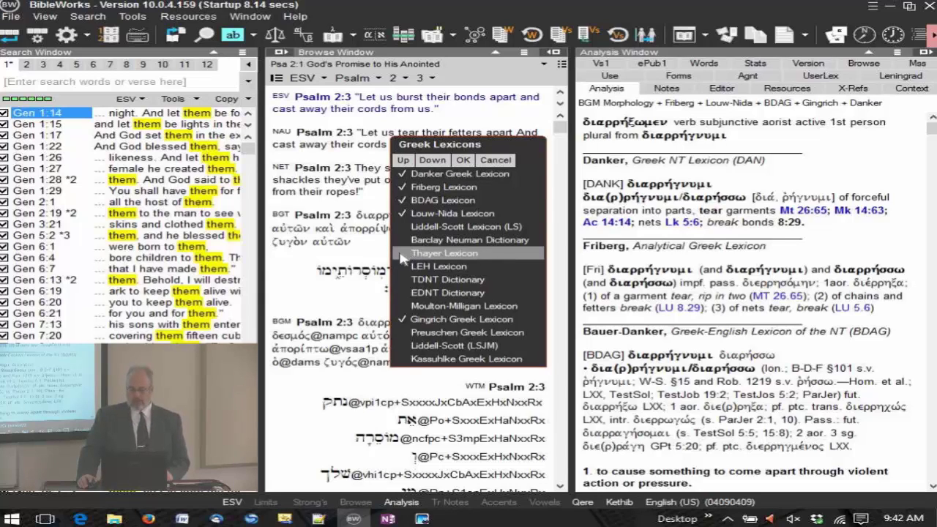
{"action": "left_click", "coordinate": [402, 161]}
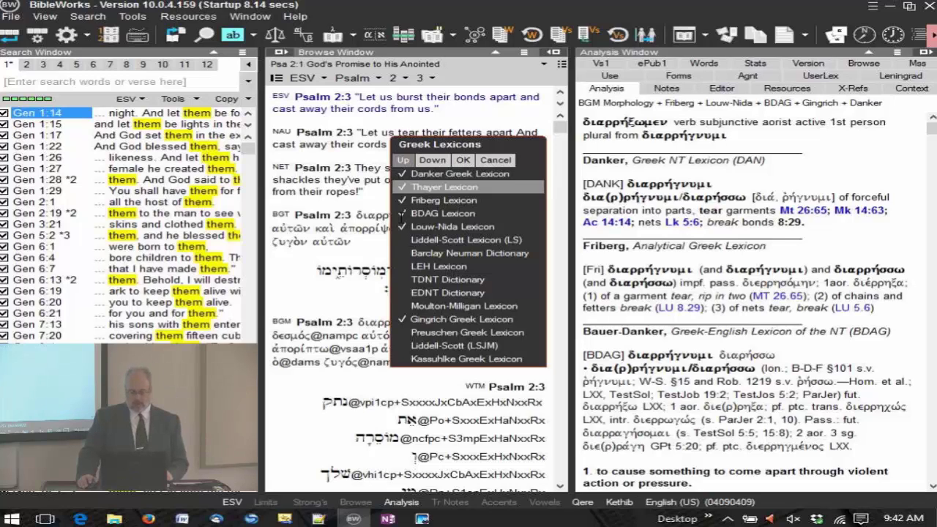
{"action": "key", "text": "Return"}
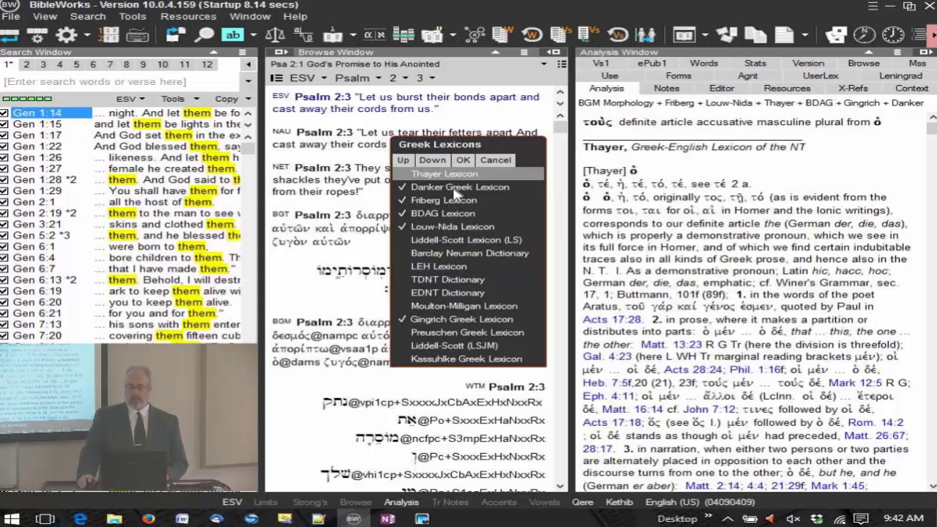
{"action": "left_click", "coordinate": [464, 160]}
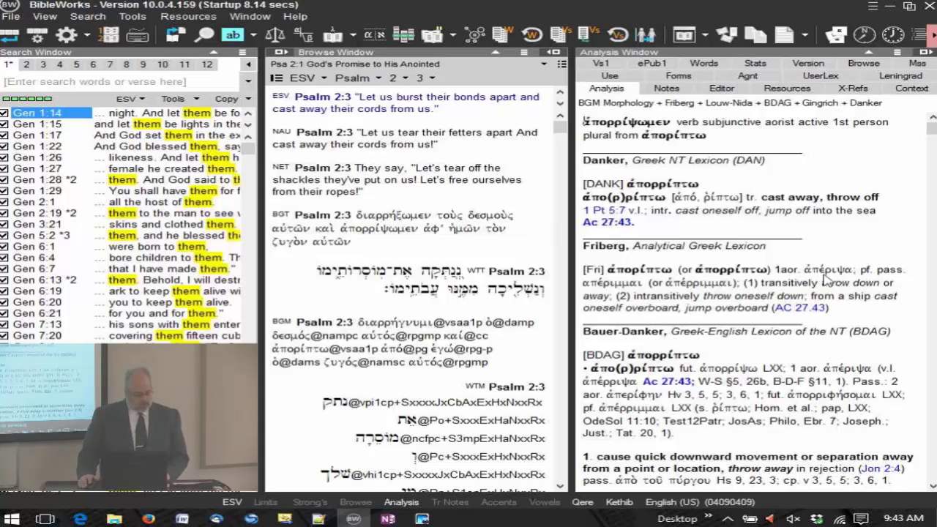
View the list of default Hebrew lexicons for the analysis display and close it
{"action": "right_click", "coordinate": [782, 302]}
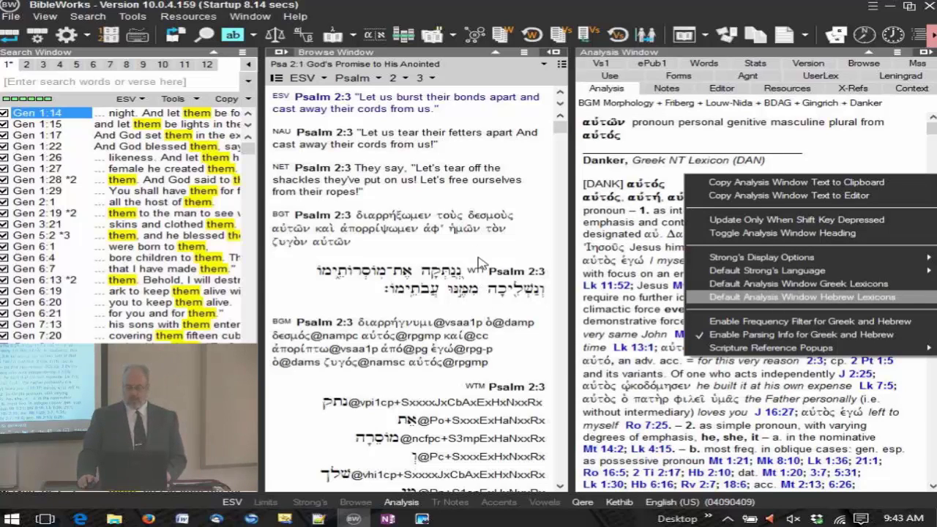
{"action": "key", "text": "Return"}
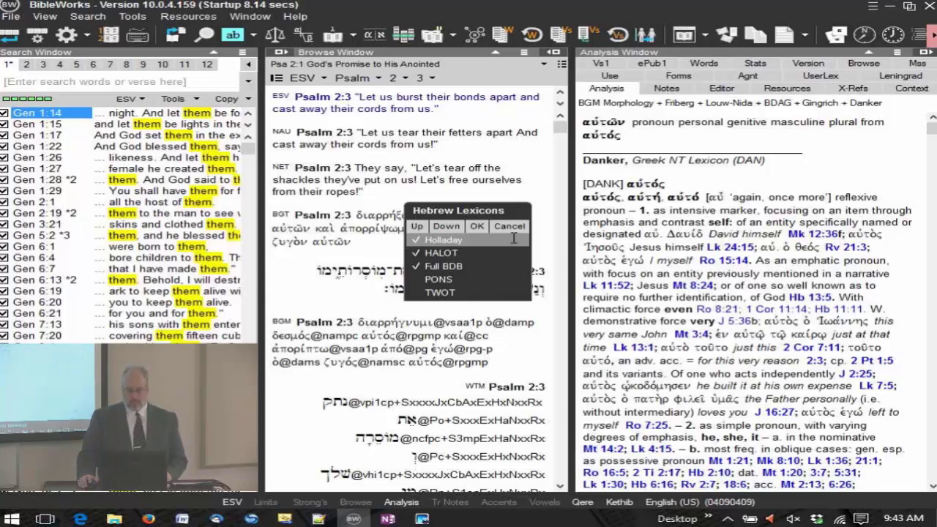
{"action": "key", "text": "Escape"}
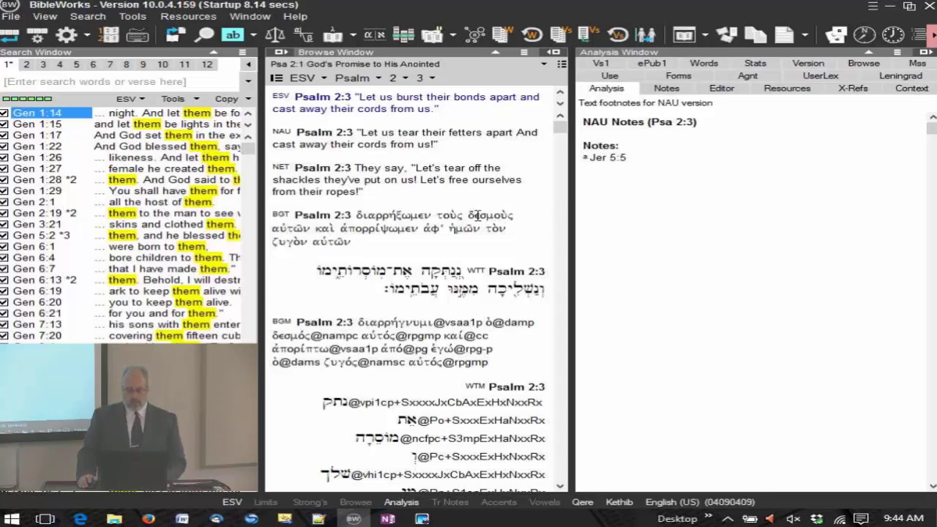
List the uses of "cords" from the NAU text of Psalm 2:3 across the entire version
{"action": "left_click", "coordinate": [477, 215]}
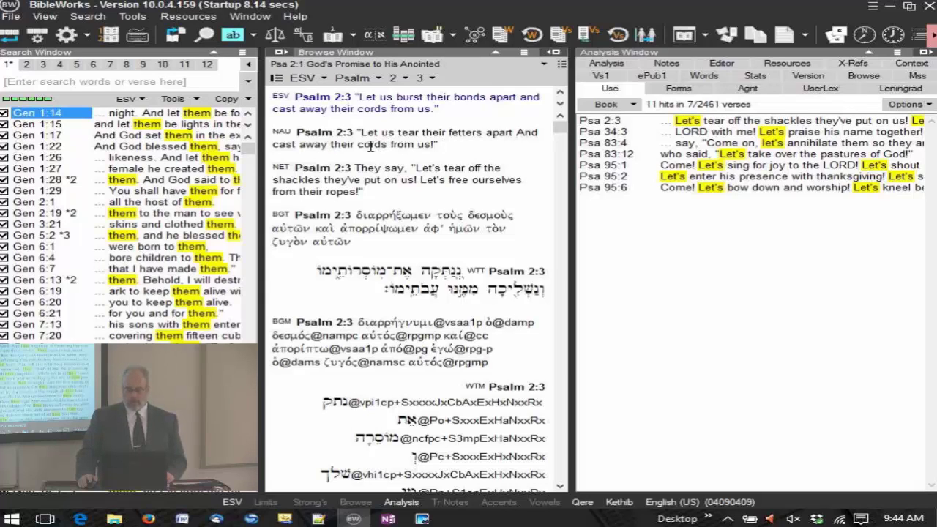
{"action": "mouse_move", "coordinate": [371, 145]}
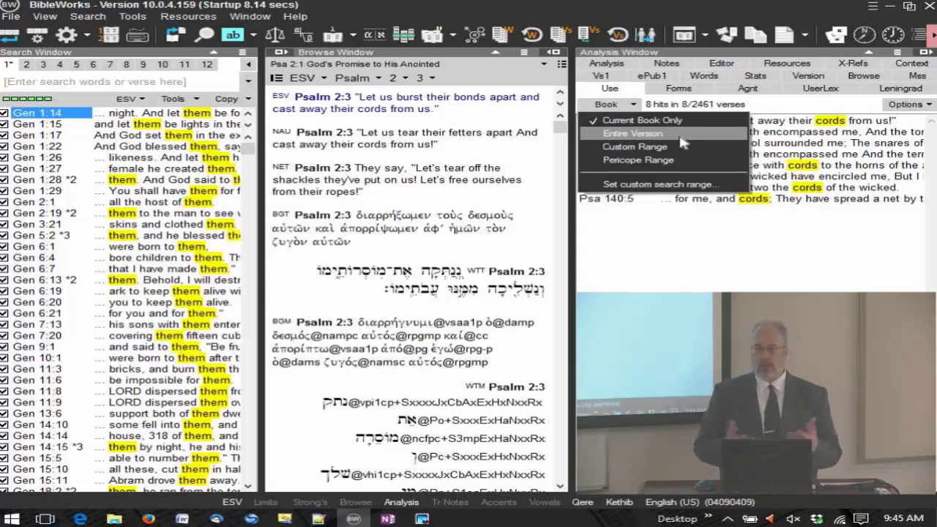
{"action": "left_click", "coordinate": [680, 136]}
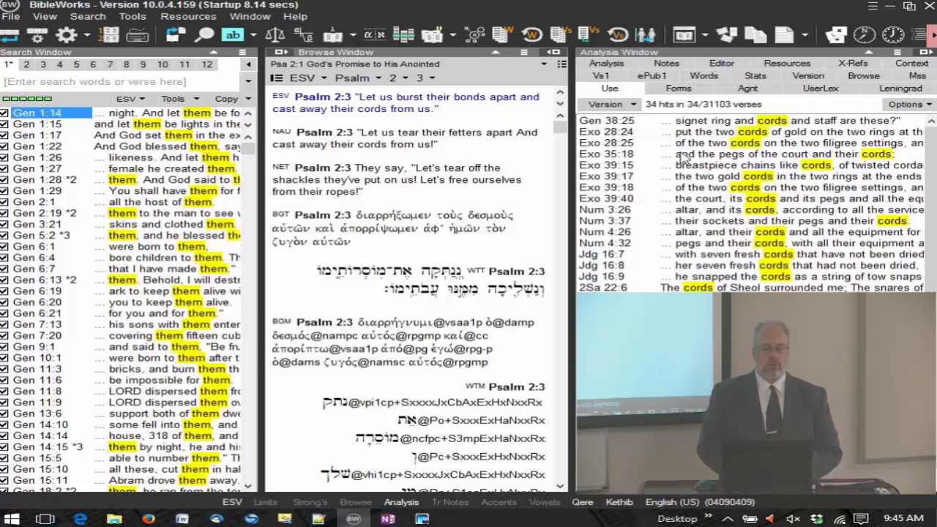
Limit the word-use range to the pericope and list the uses of "and" from the ESV text of Psalm 2:3
{"action": "left_click", "coordinate": [634, 106]}
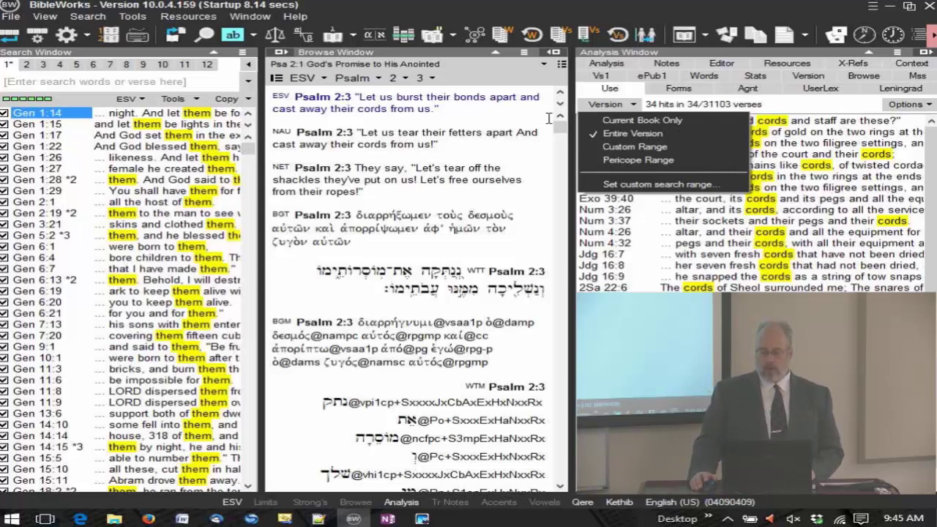
{"action": "left_click", "coordinate": [423, 108]}
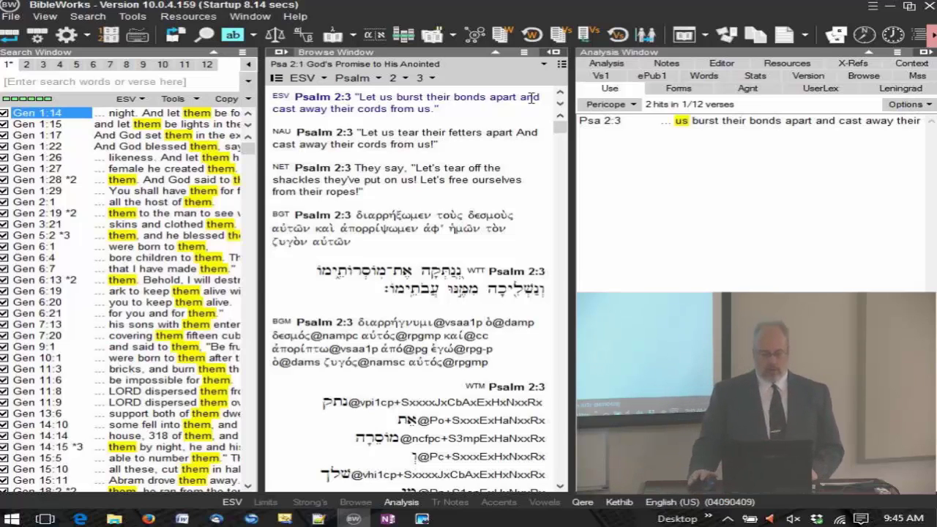
{"action": "mouse_move", "coordinate": [531, 98]}
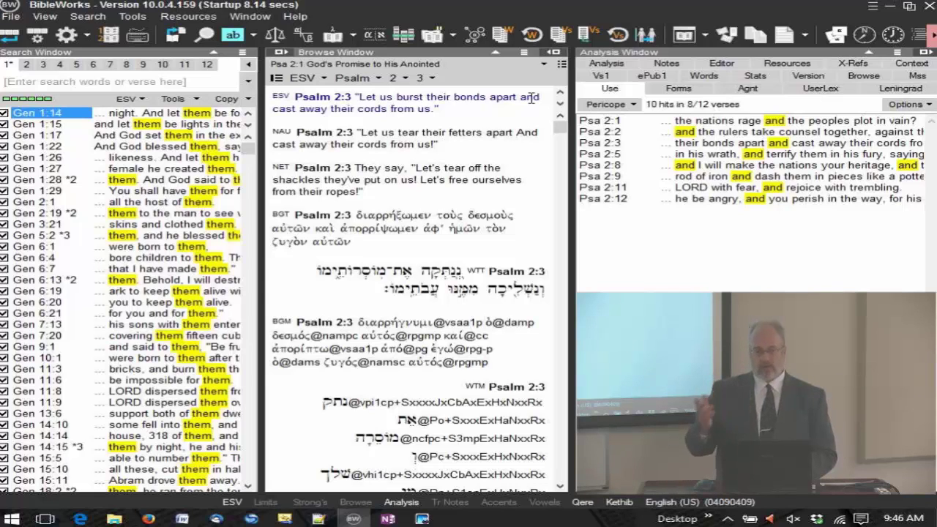
Set the word-use range to the current book only and list the uses of "ropes" from the NET text of Psalm 2:3
{"action": "left_click", "coordinate": [629, 108]}
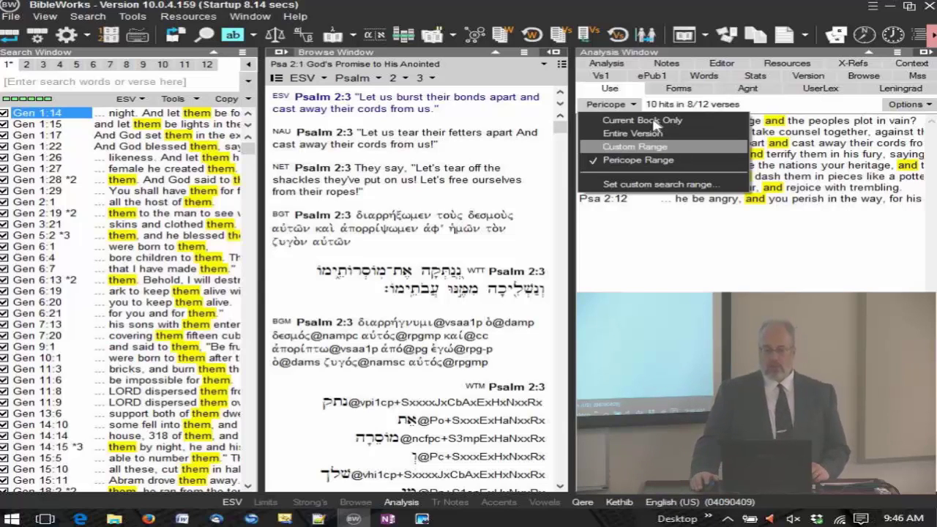
{"action": "left_click", "coordinate": [500, 194]}
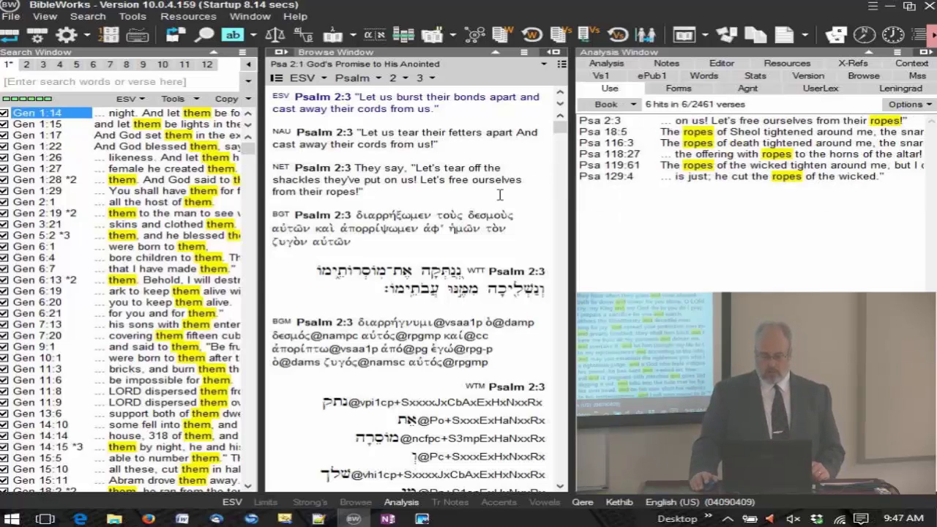